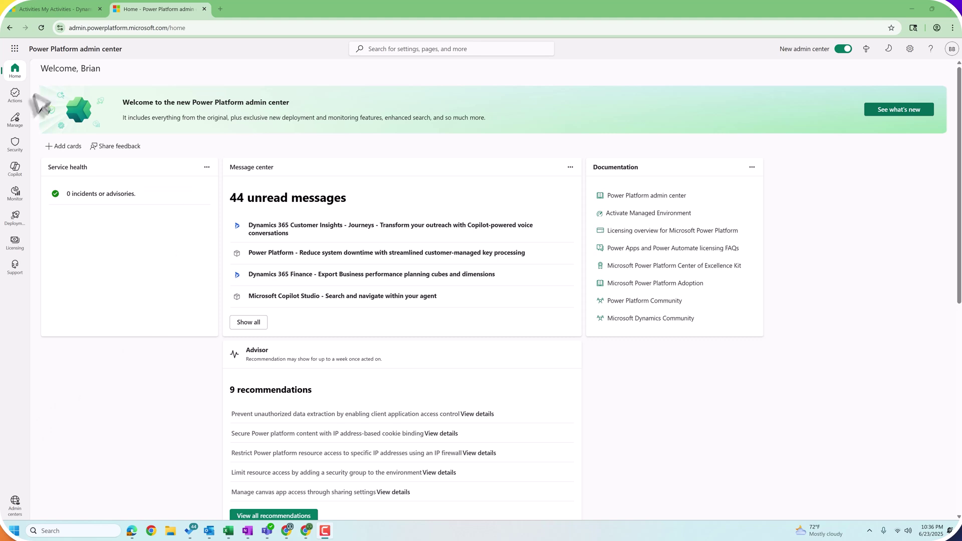
Open Bulk deletion under Data management in the enCloud9 Demo environment's settings.
drag(15, 75, 37, 128)
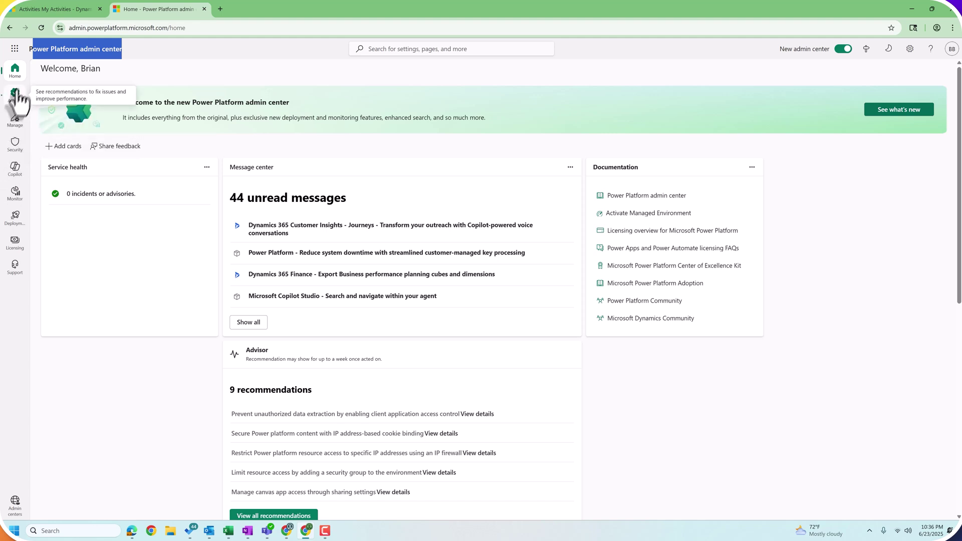
click(17, 122)
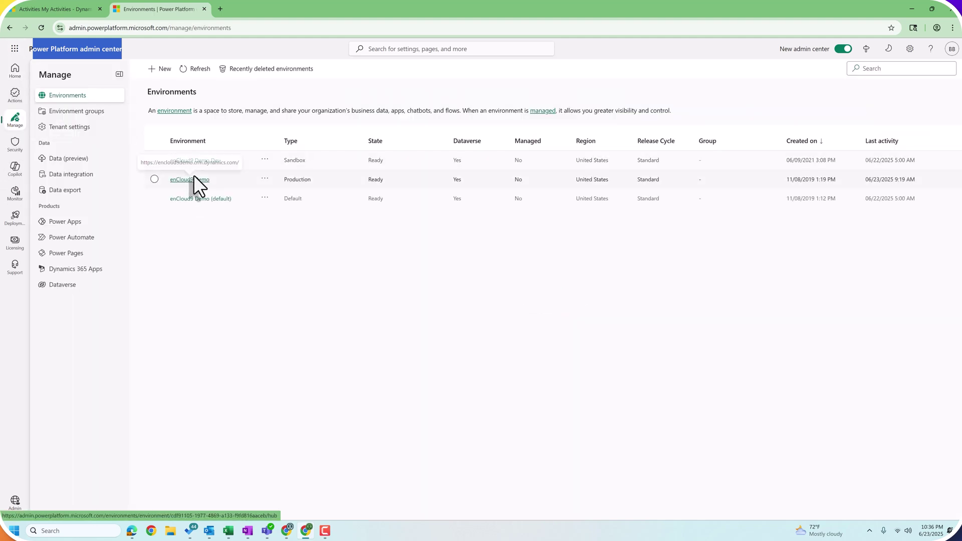
click(193, 181)
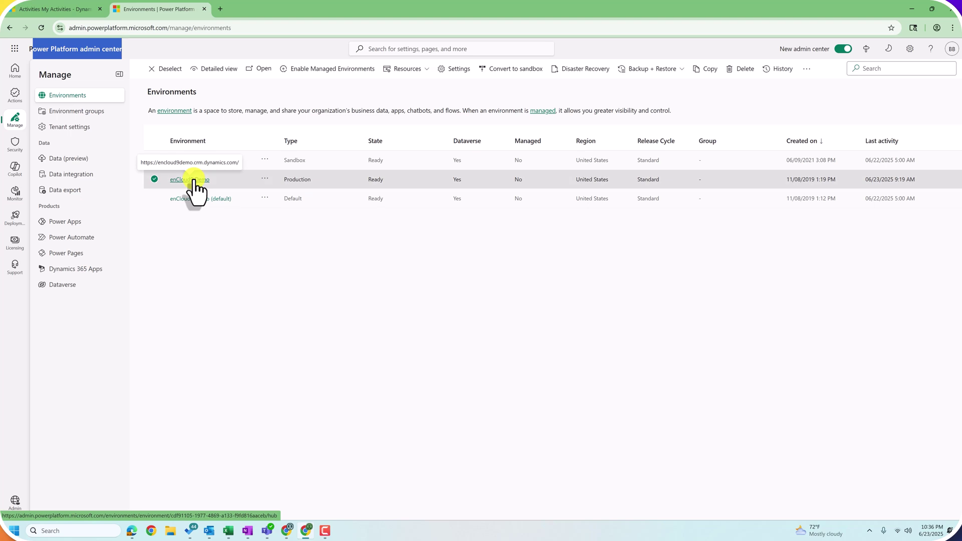
click(194, 181)
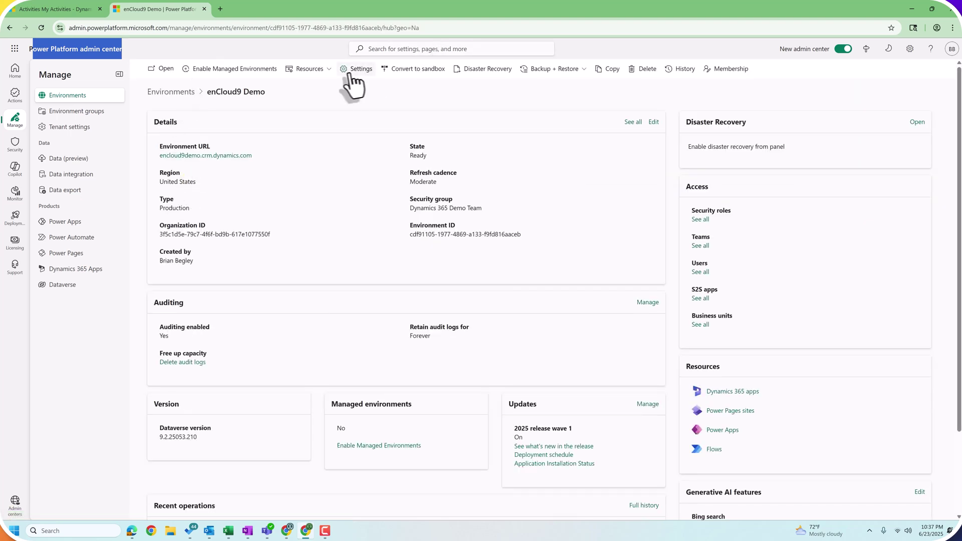
click(350, 74)
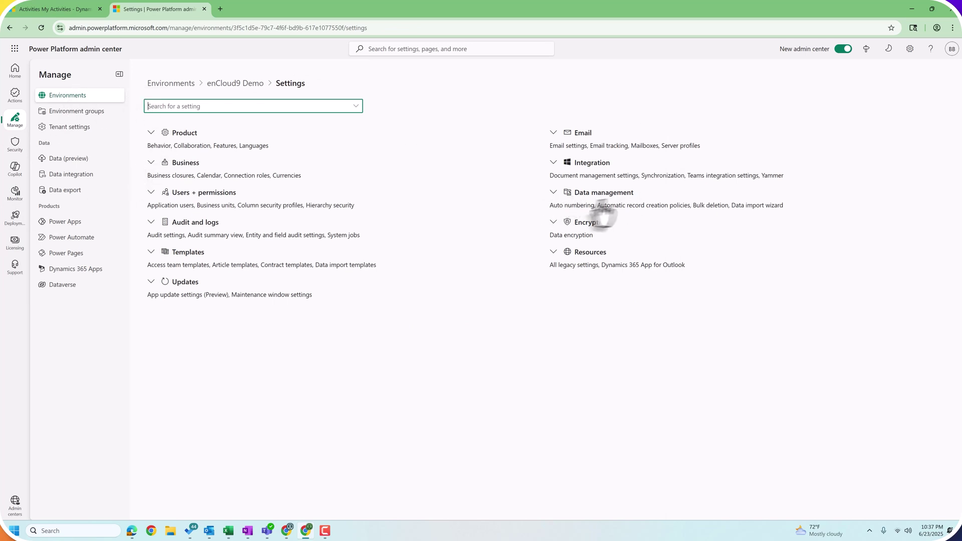
click(555, 194)
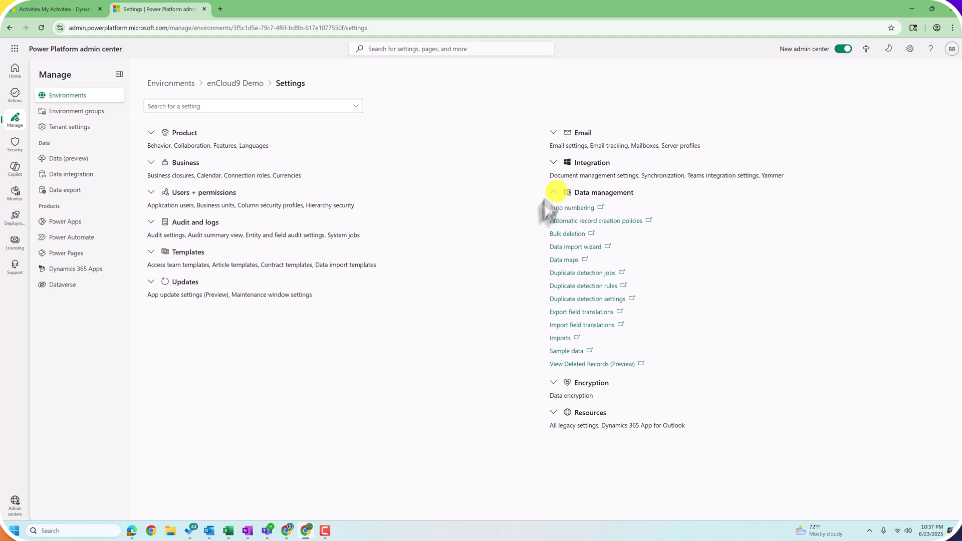
click(563, 232)
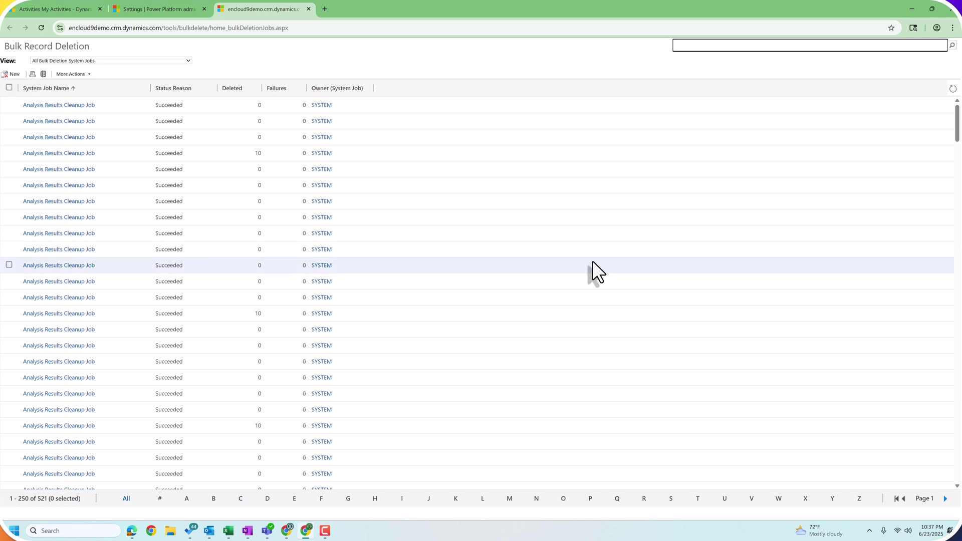
Show the 521 bulk record deletion jobs in Power Platform Environment Settings, then return to the classic page.
click(68, 13)
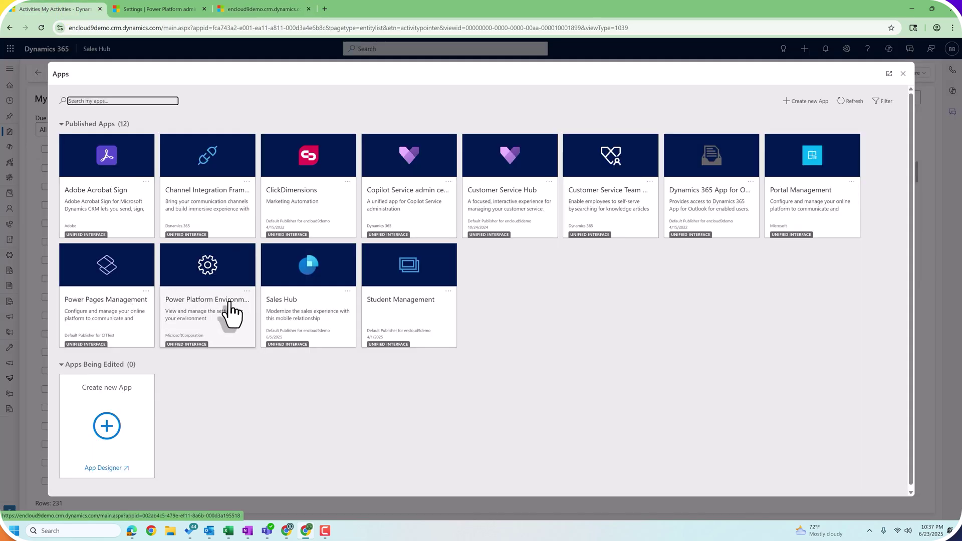
click(229, 300)
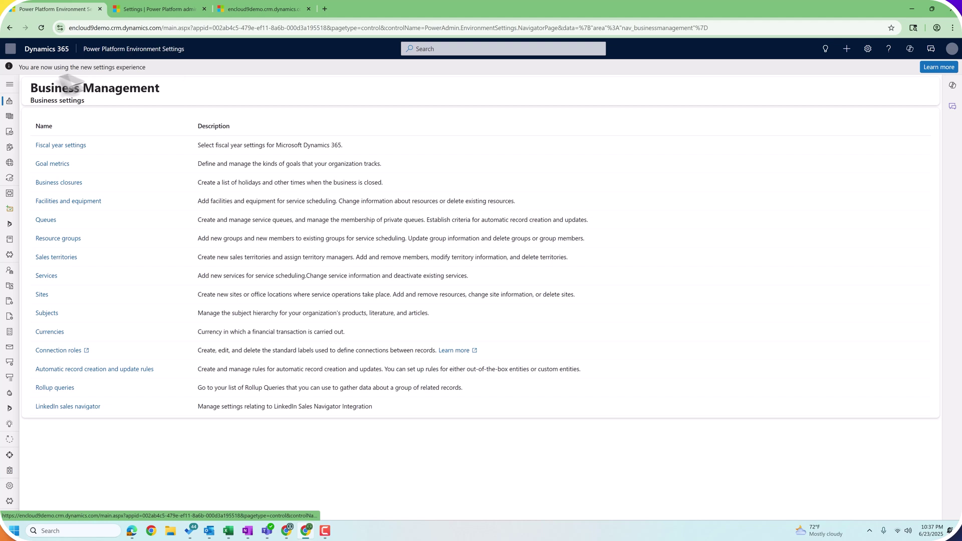
click(10, 85)
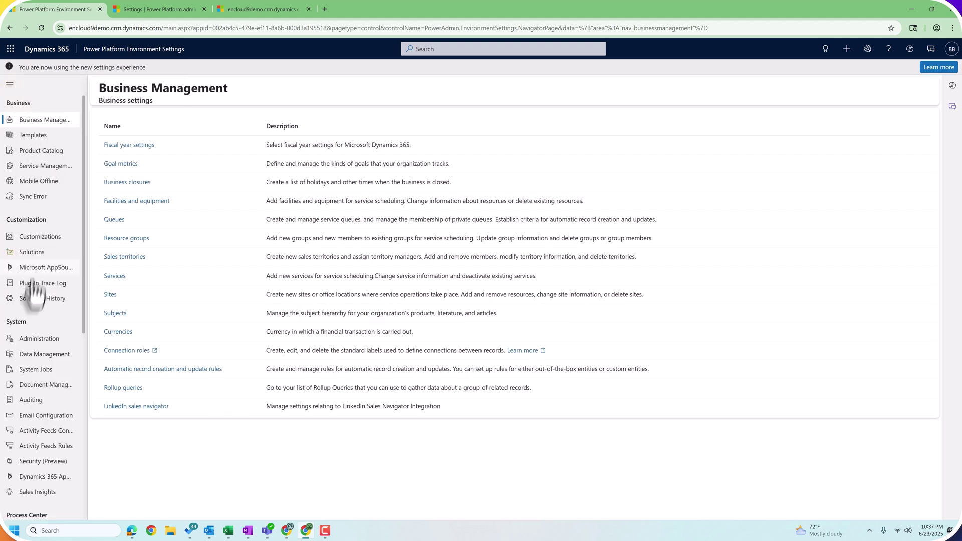
click(38, 354)
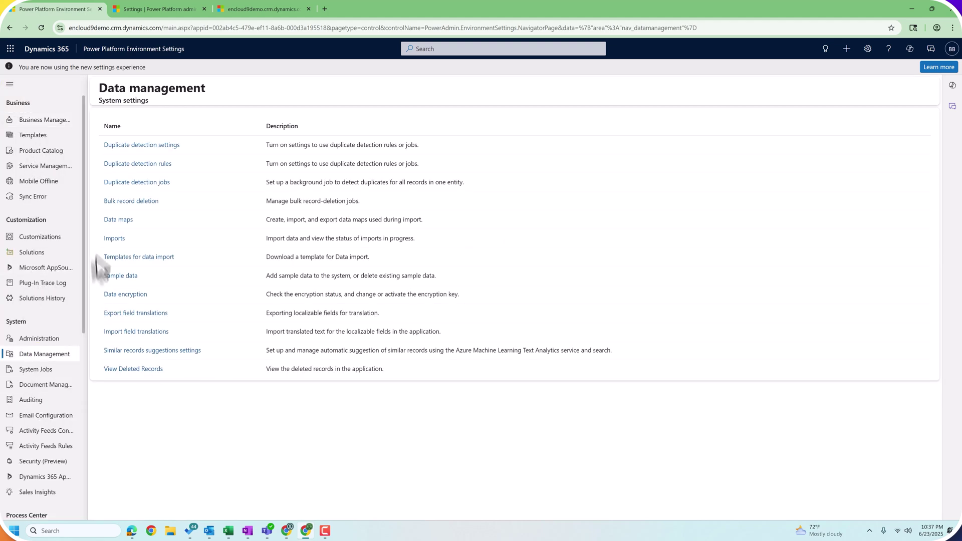
click(120, 201)
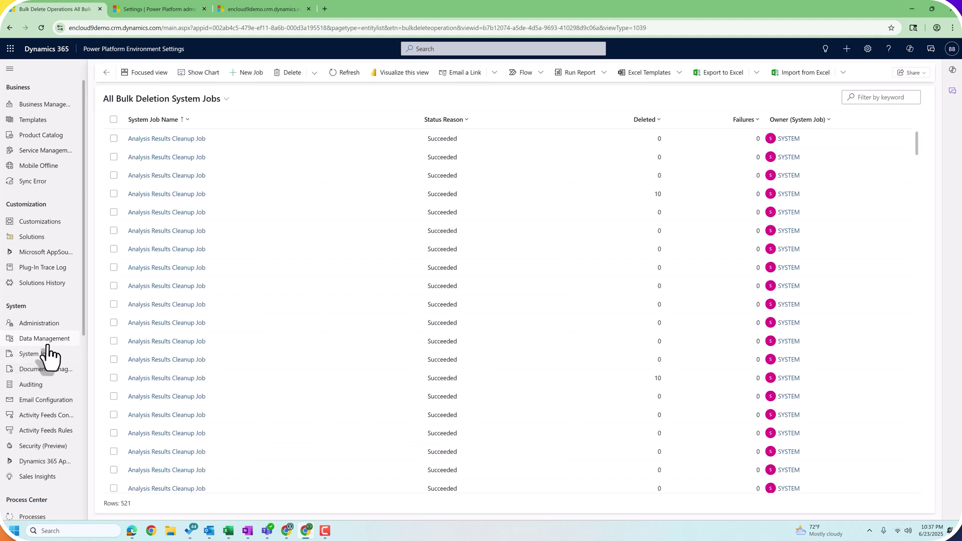
click(257, 10)
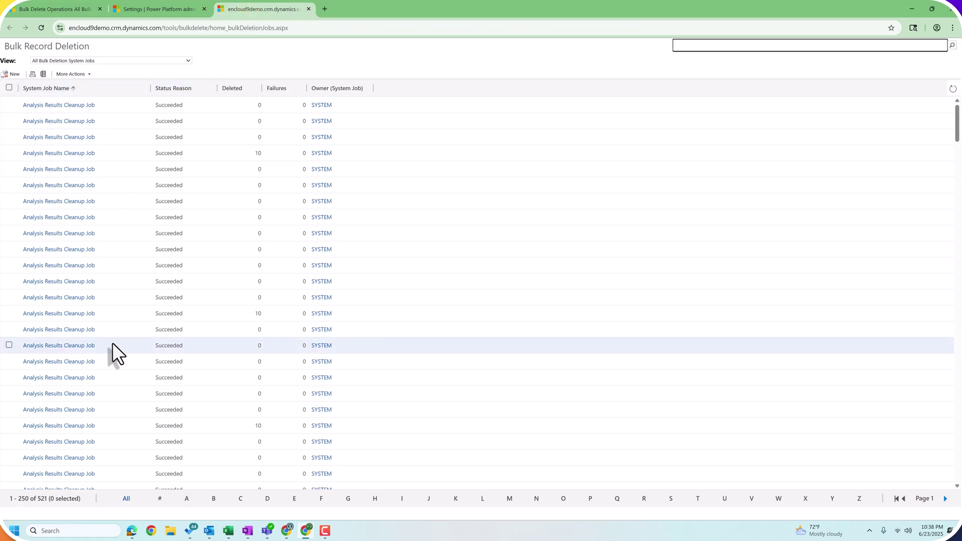
click(65, 10)
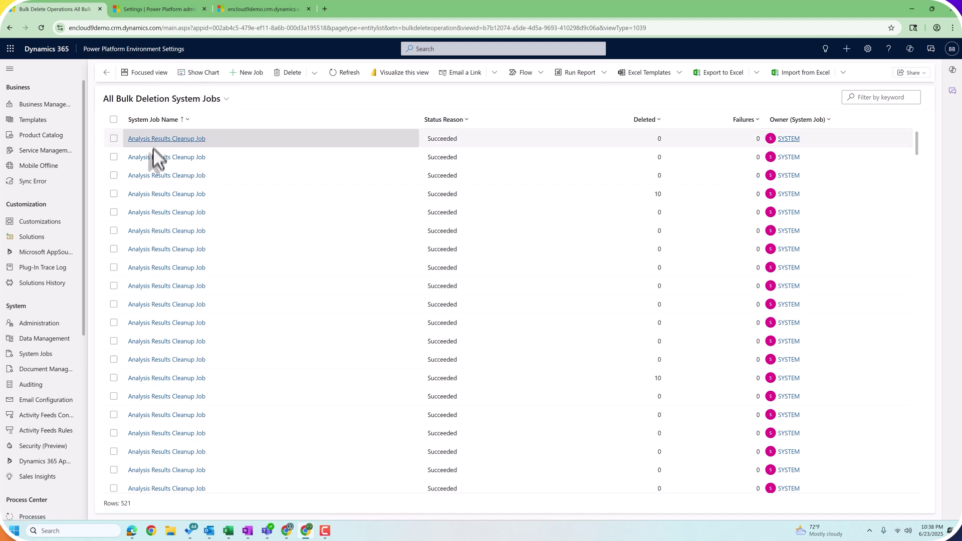
scroll(171, 307, down, 5)
scroll(171, 307, down, 10)
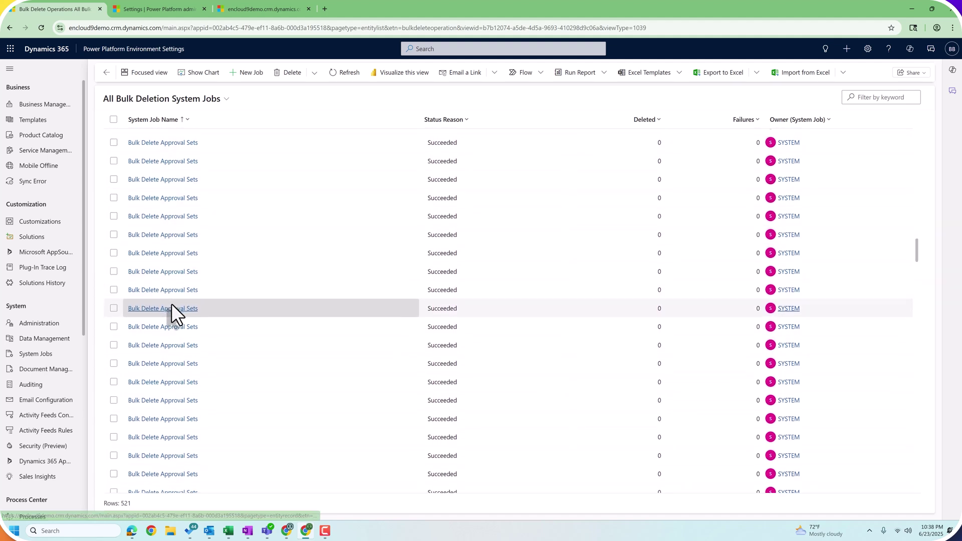
scroll(172, 307, up, 10)
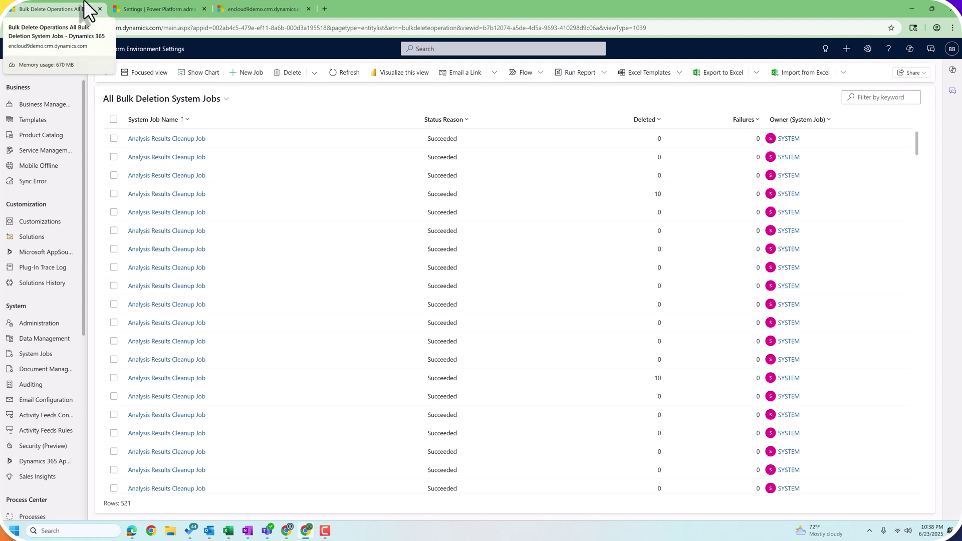
click(310, 122)
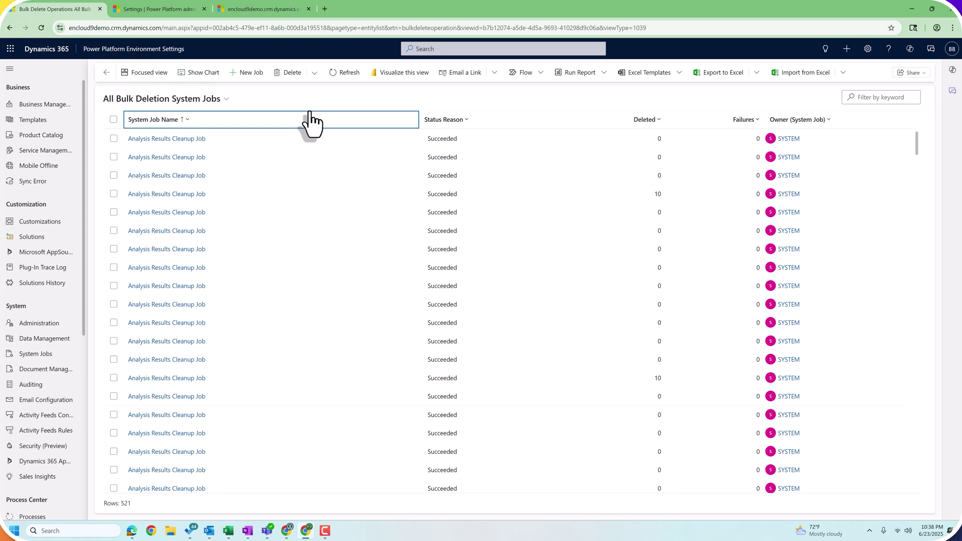
Create a new bulk delete job with Lead as the target entity.
click(246, 76)
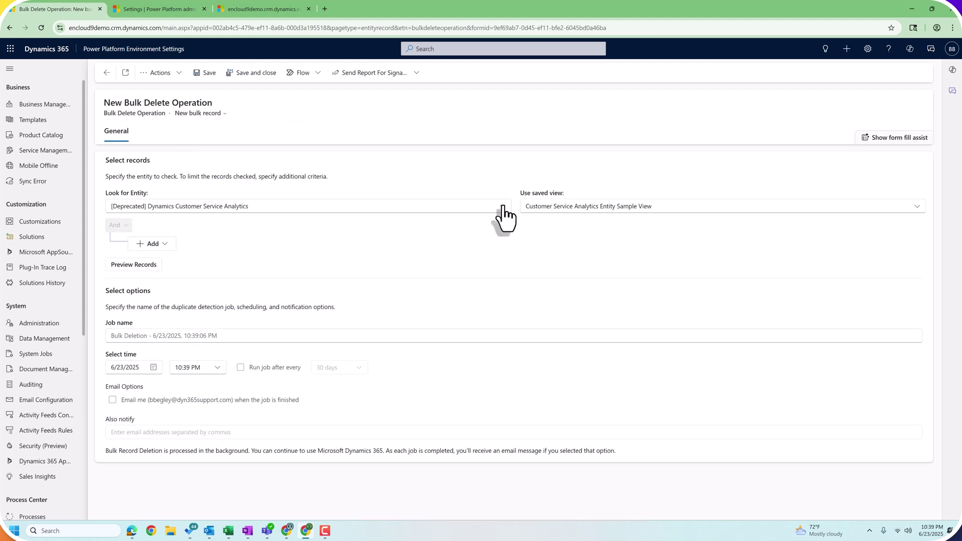
click(503, 206)
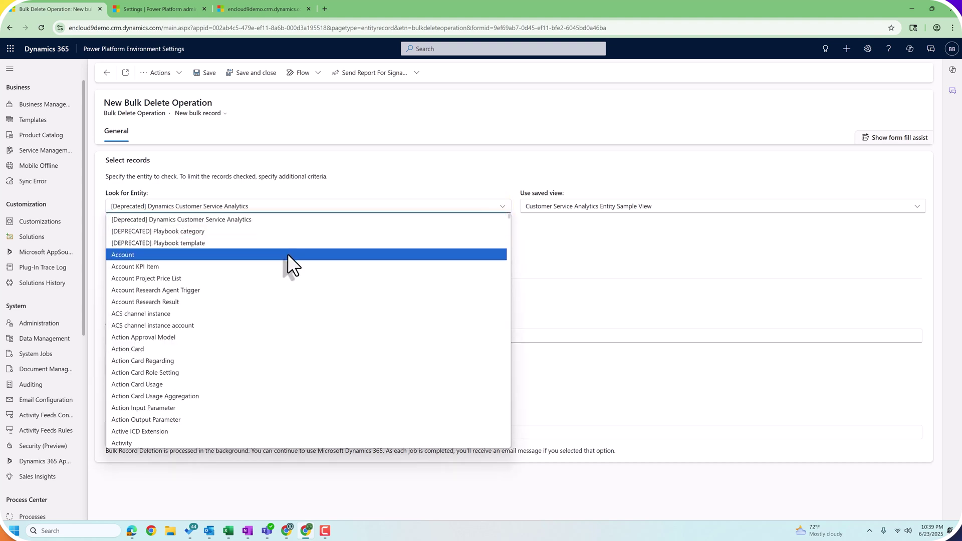
scroll(209, 250, down, 20)
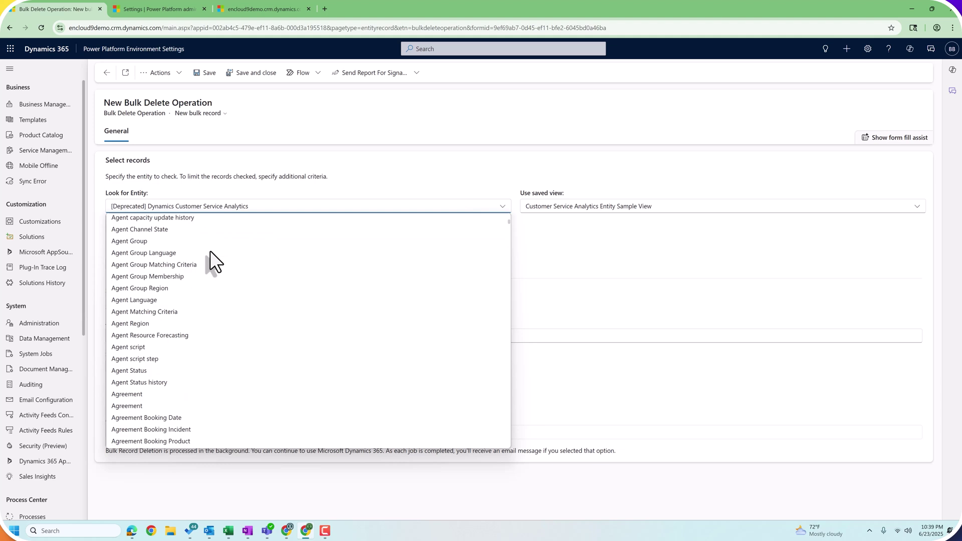
scroll(210, 250, down, 20)
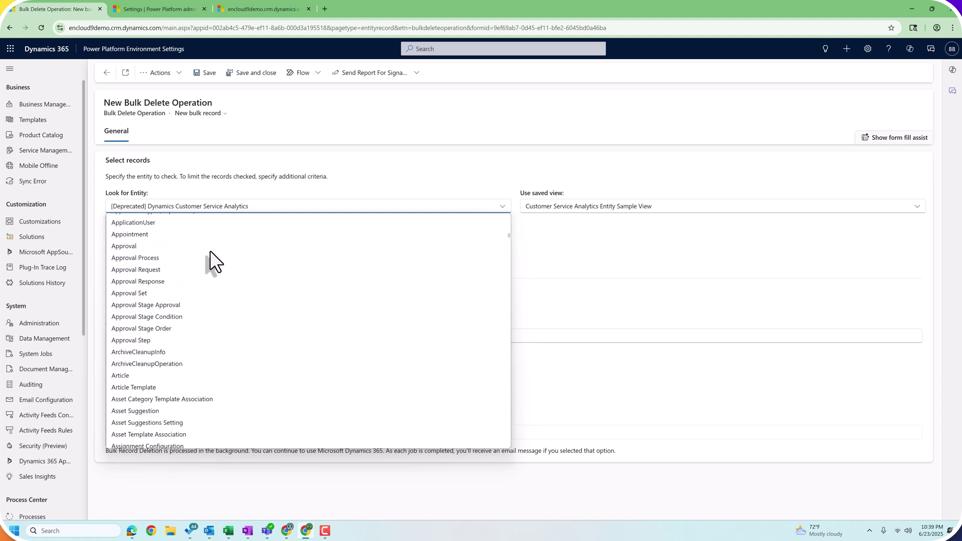
scroll(209, 250, down, 3)
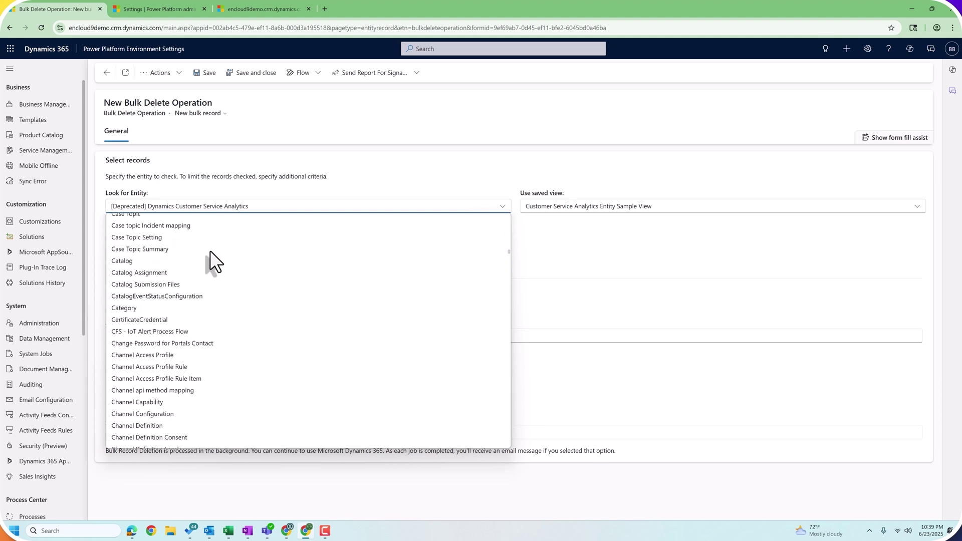
scroll(211, 386, down, 10)
click(176, 207)
click(175, 208)
click(176, 208)
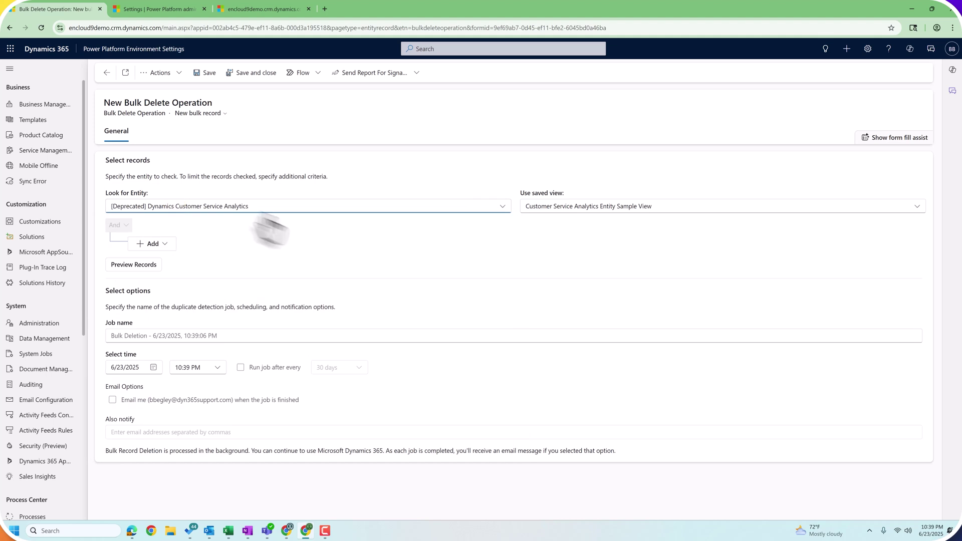
click(501, 207)
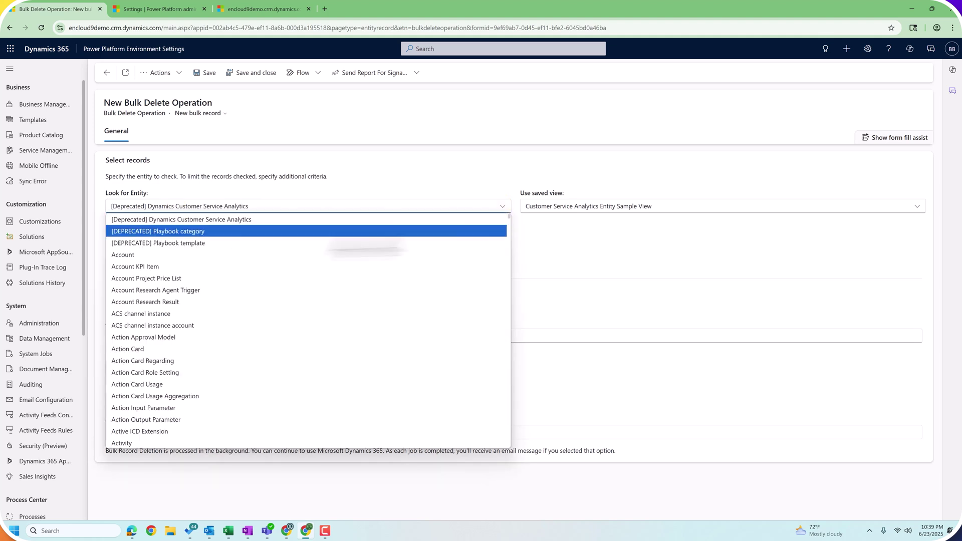
drag(506, 212, 479, 320)
click(169, 420)
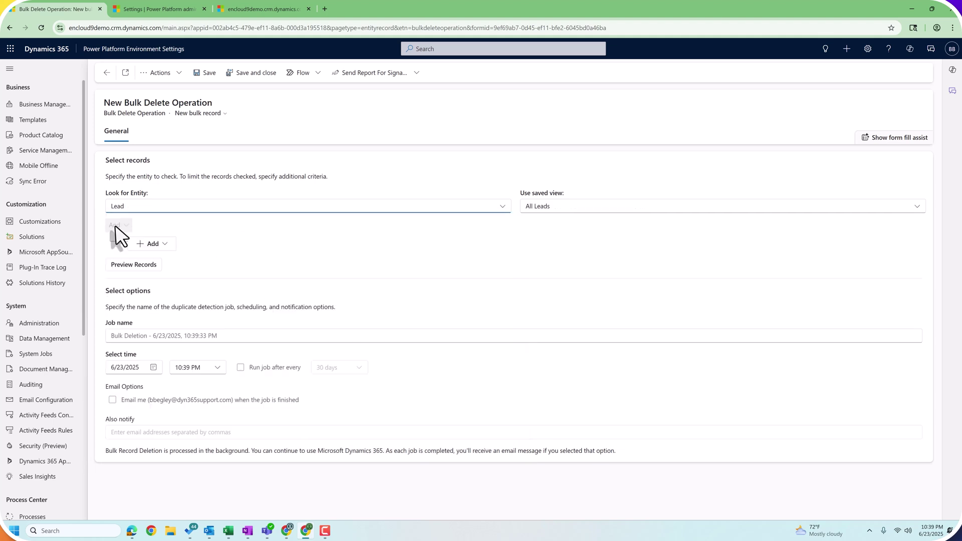
Set the saved view for the Lead selection to All Leads.
click(531, 209)
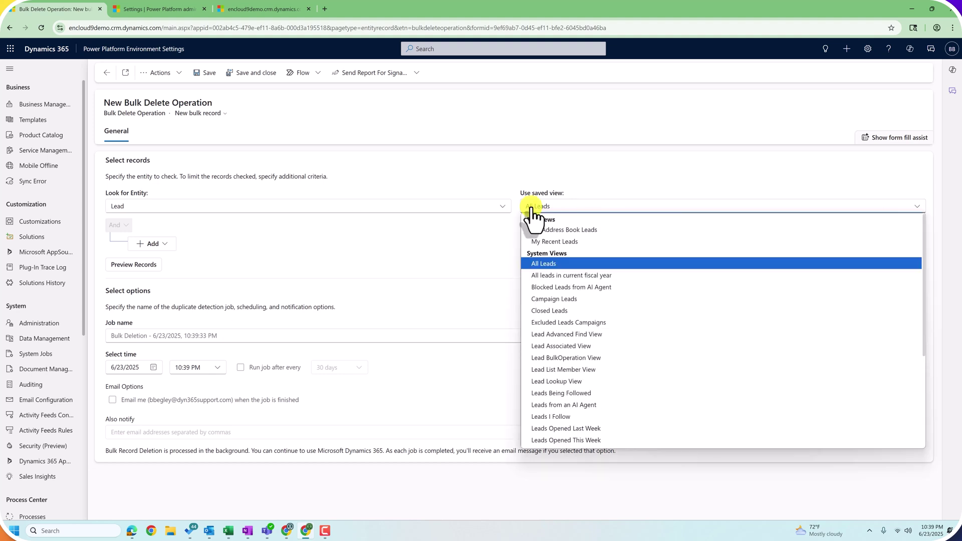
click(554, 241)
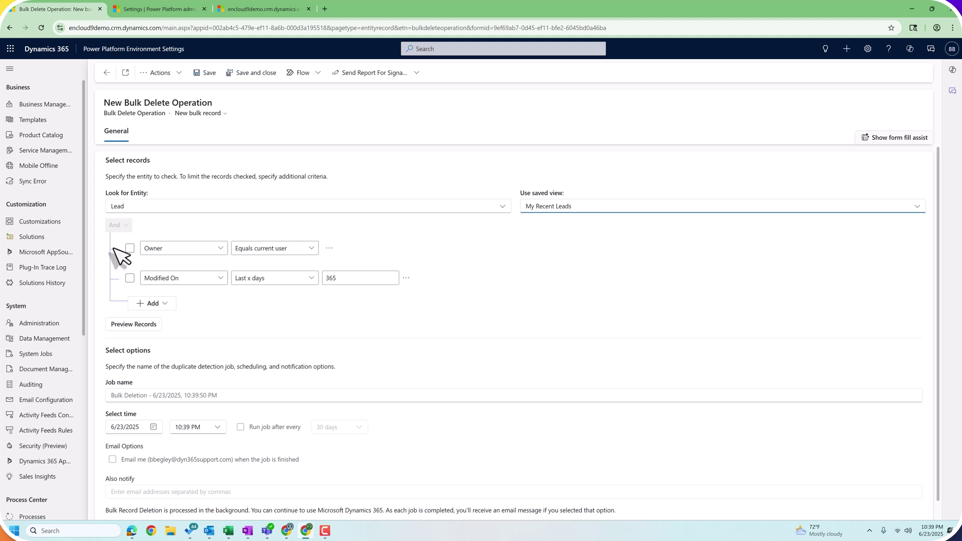
click(570, 209)
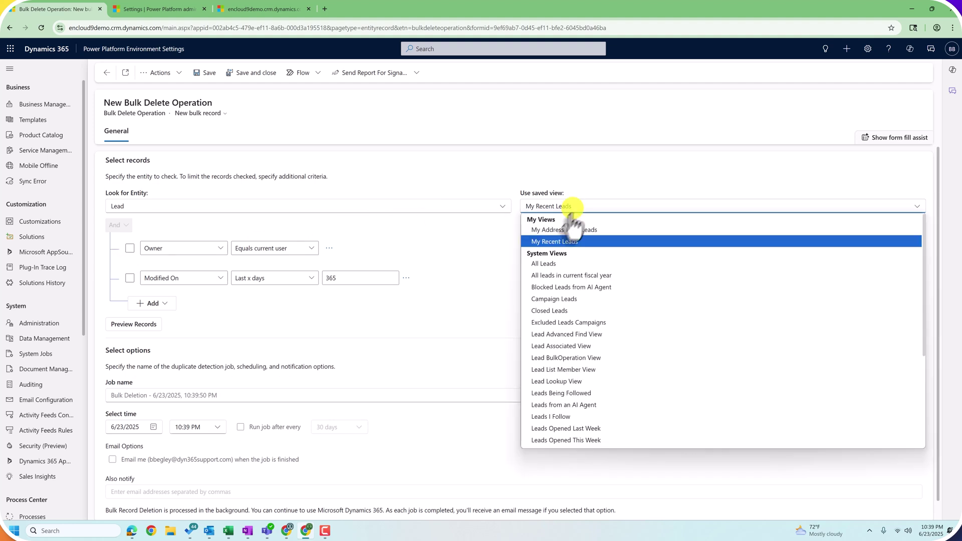
click(551, 266)
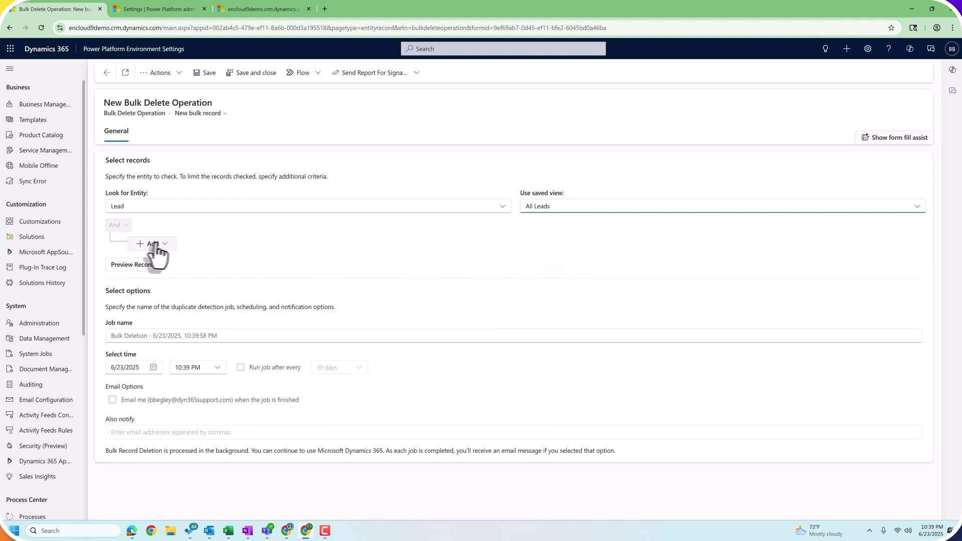
Add a criterion: Status equals Disqualified.
click(163, 244)
click(158, 255)
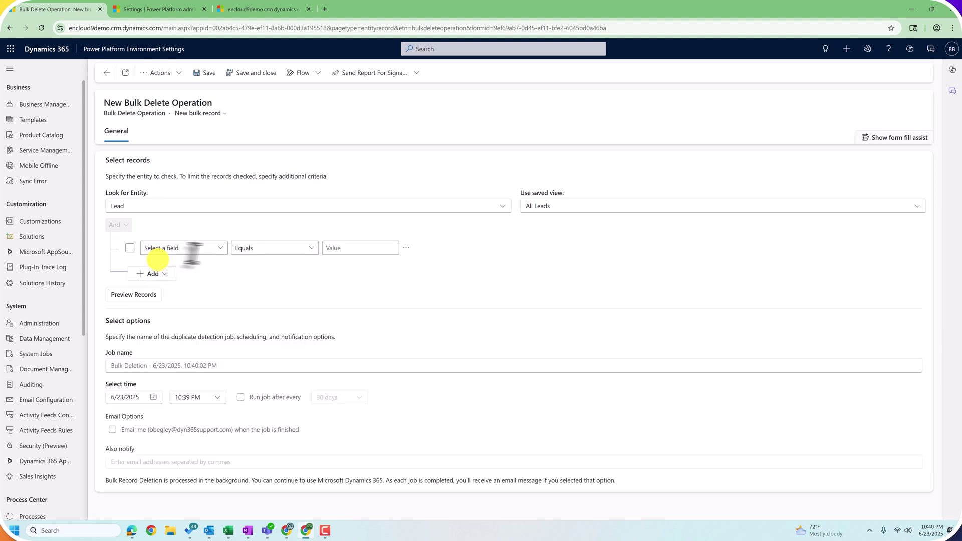
click(215, 247)
click(397, 248)
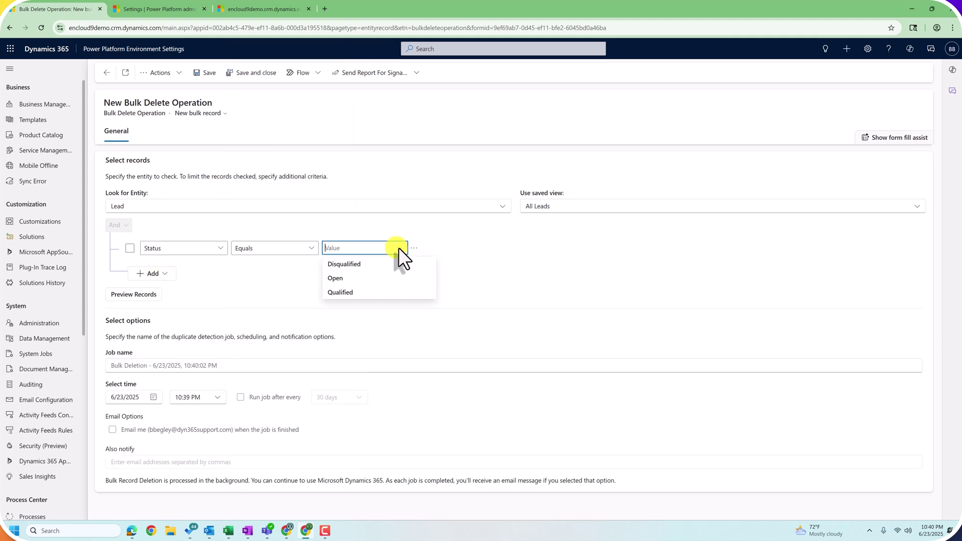
click(370, 263)
Add a second criterion: Created On older than 6 months.
click(156, 275)
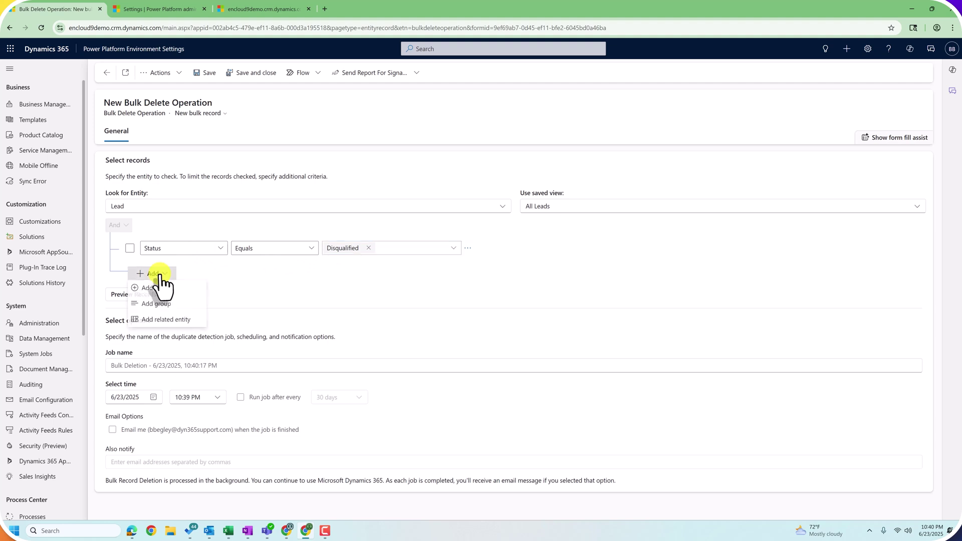
click(150, 290)
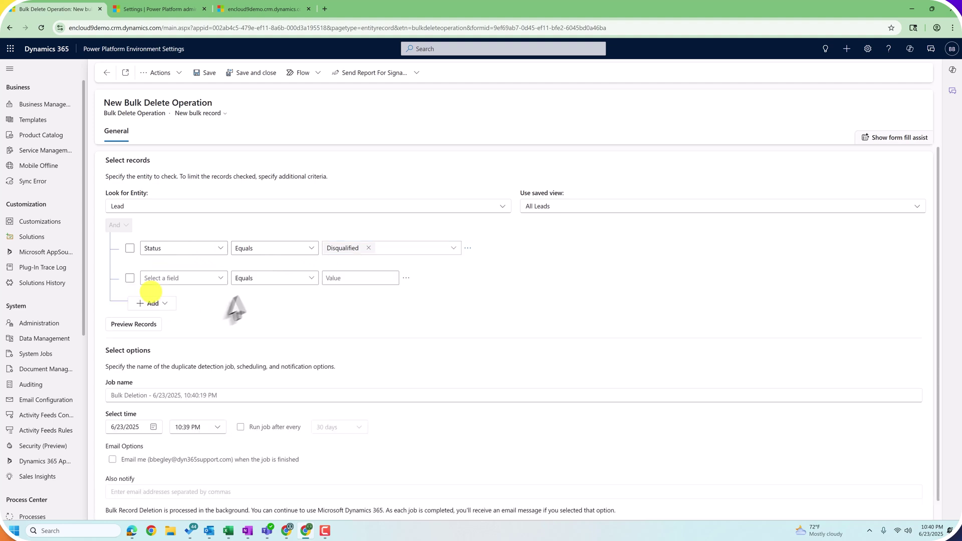
click(215, 277)
scroll(265, 205, down, 3)
scroll(265, 206, down, 3)
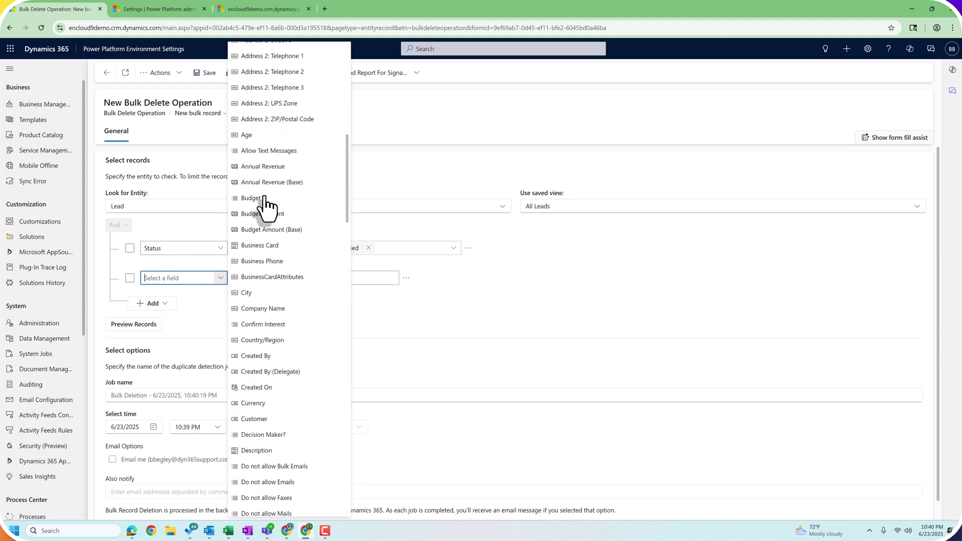
click(271, 207)
click(310, 277)
scroll(346, 251, down, 5)
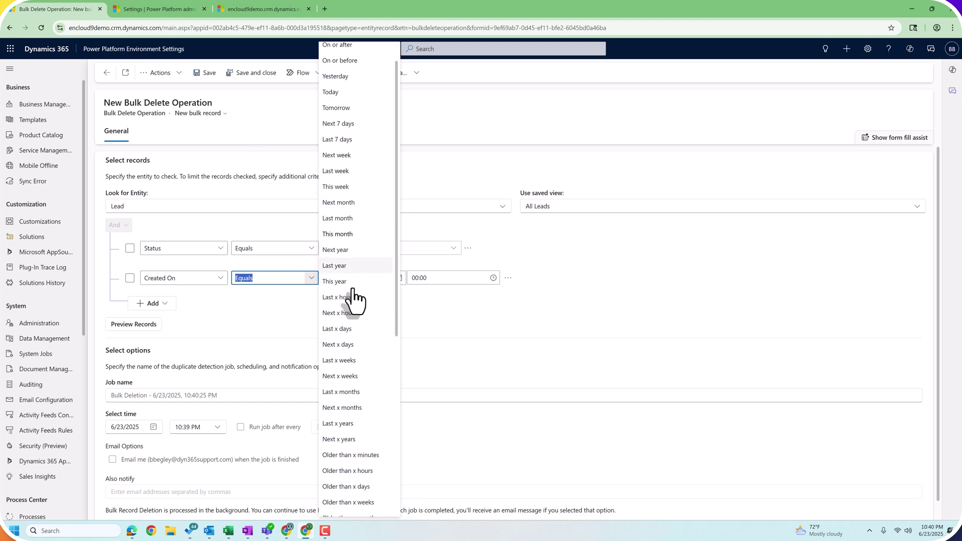
click(354, 296)
click(358, 278)
text(6)
key(Tab)
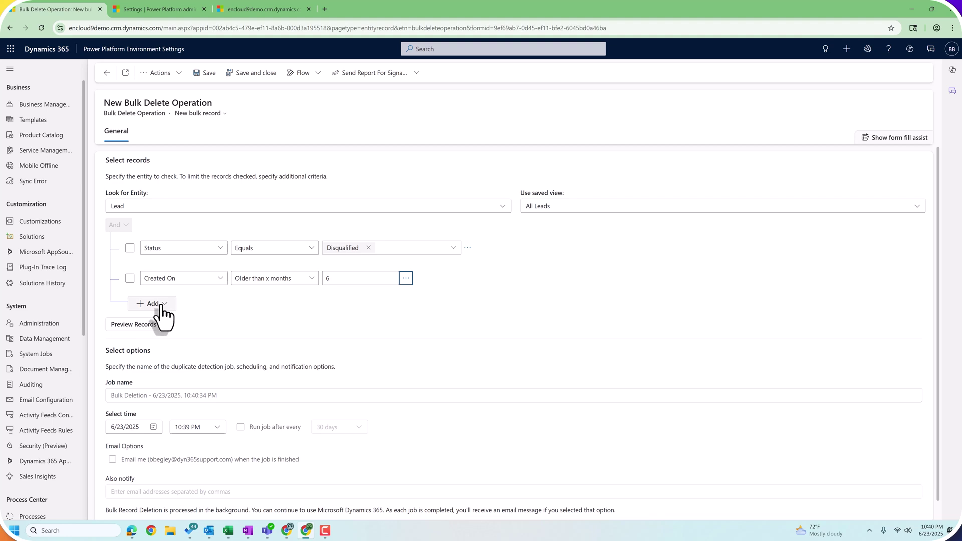
click(131, 331)
scroll(155, 237, down, 1)
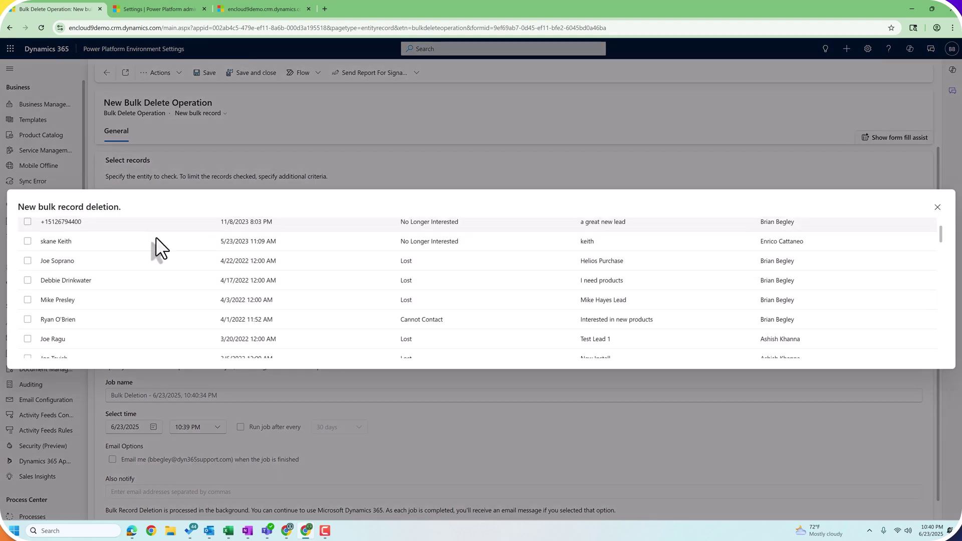
scroll(156, 236, down, 10)
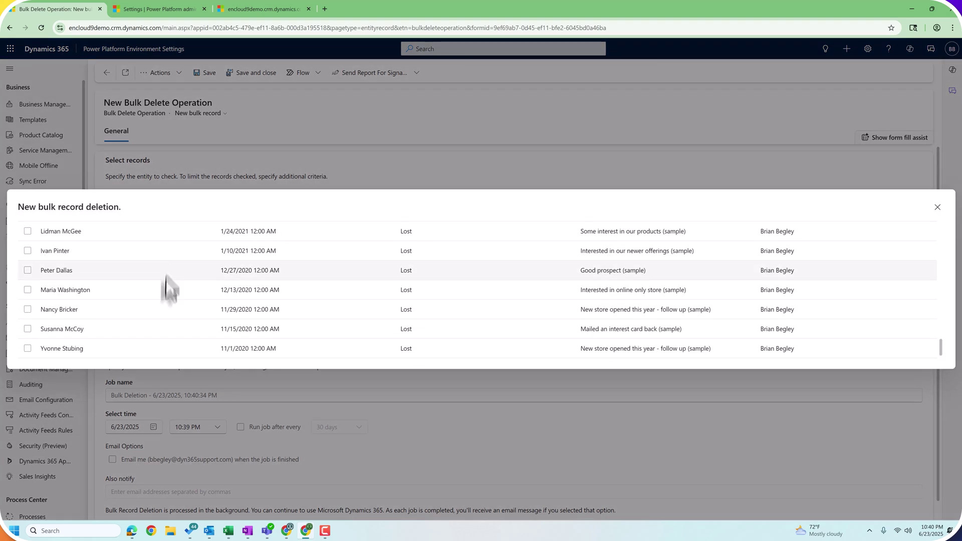
scroll(163, 357, up, 15)
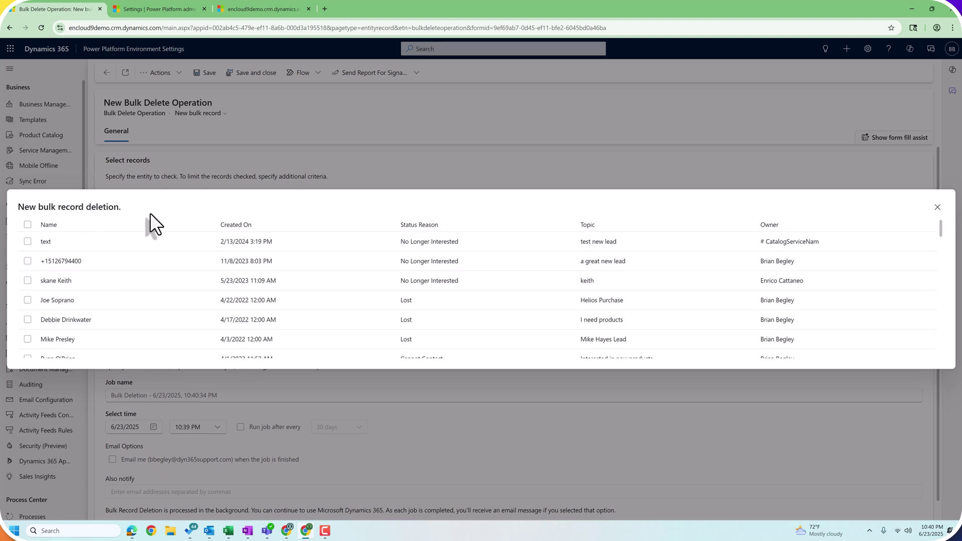
click(936, 209)
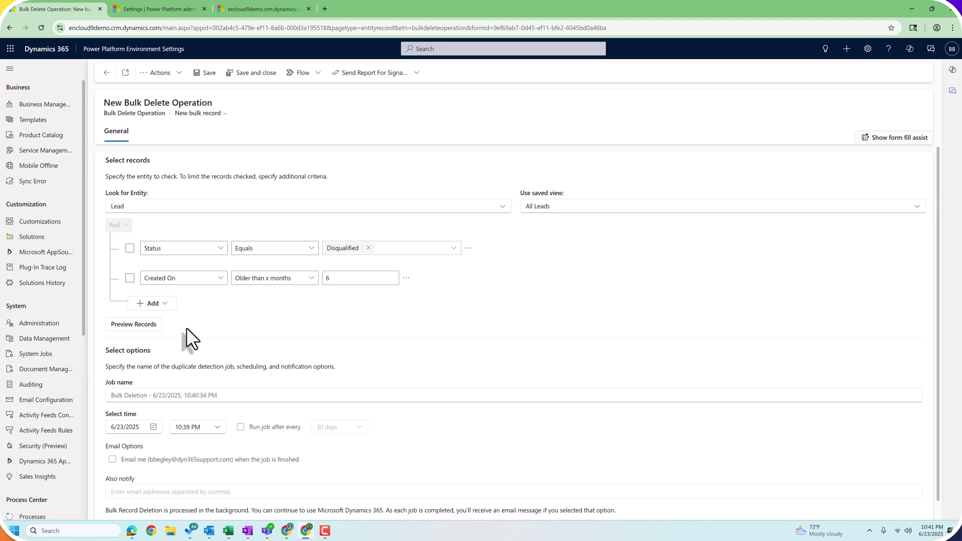
Name the job 'Leads - disqualified older than 6 months', repeating every 30 days with email notification.
scroll(200, 381, down, 1)
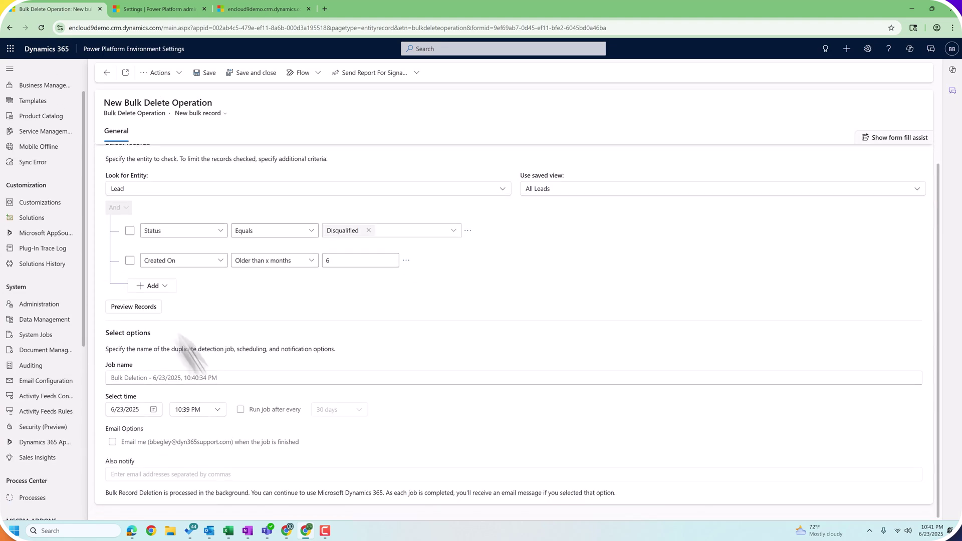
click(158, 379)
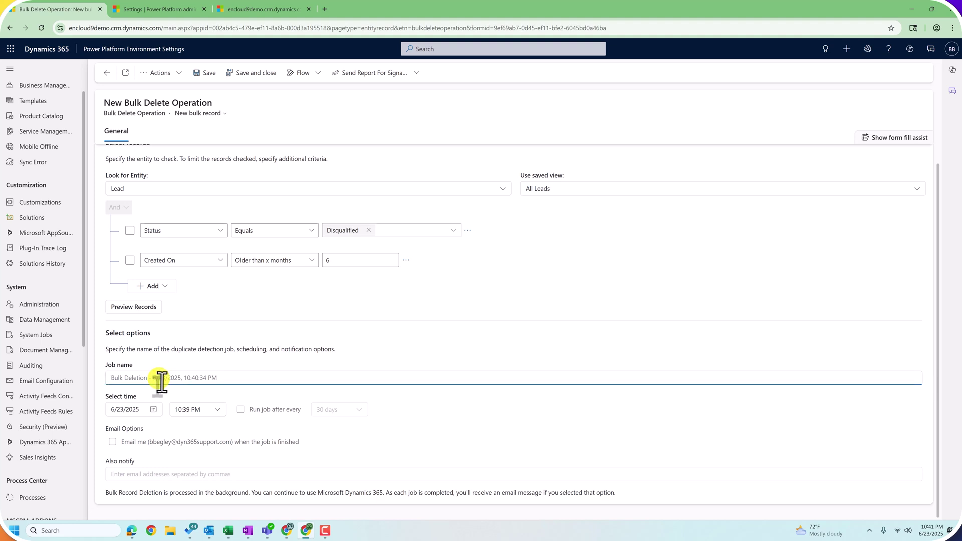
text(Leads - disqualified older than 6 months)
key(Tab)
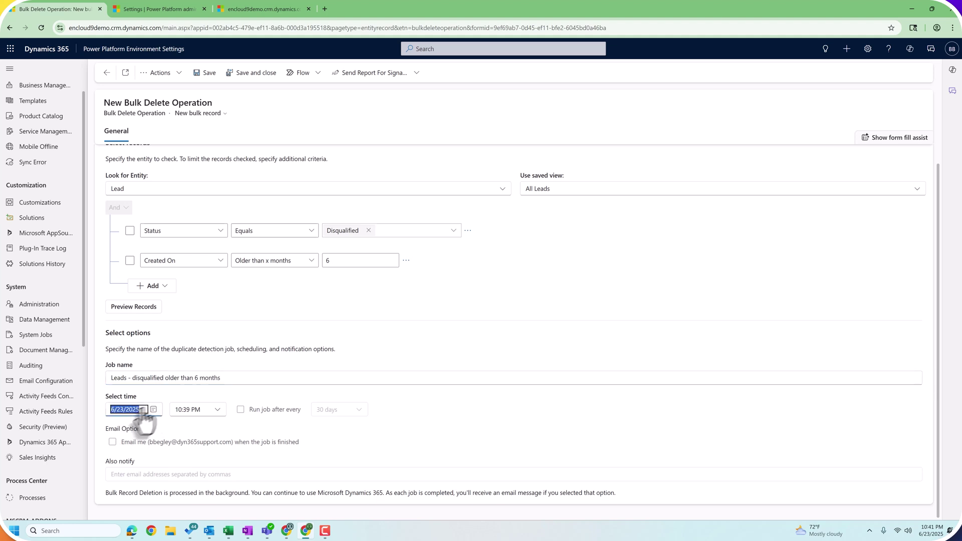
click(241, 410)
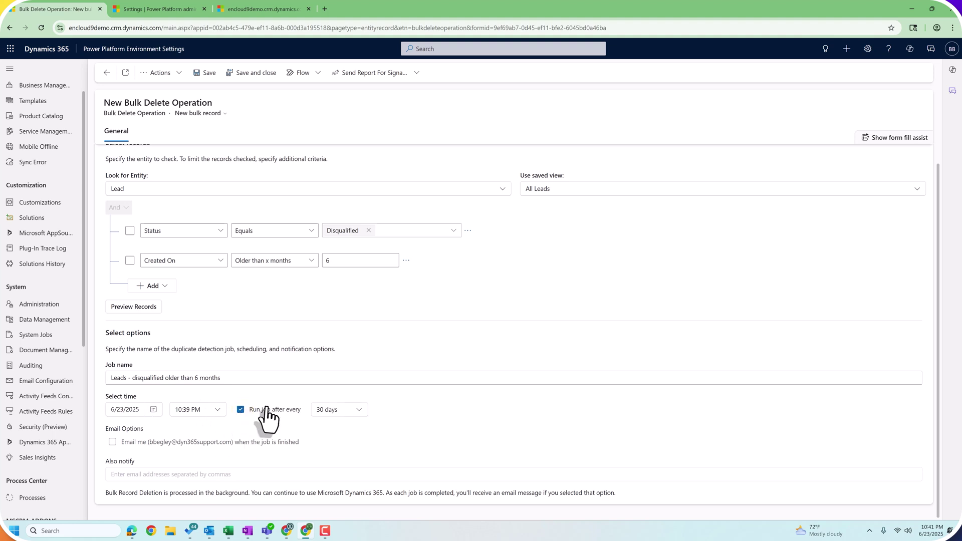
click(112, 442)
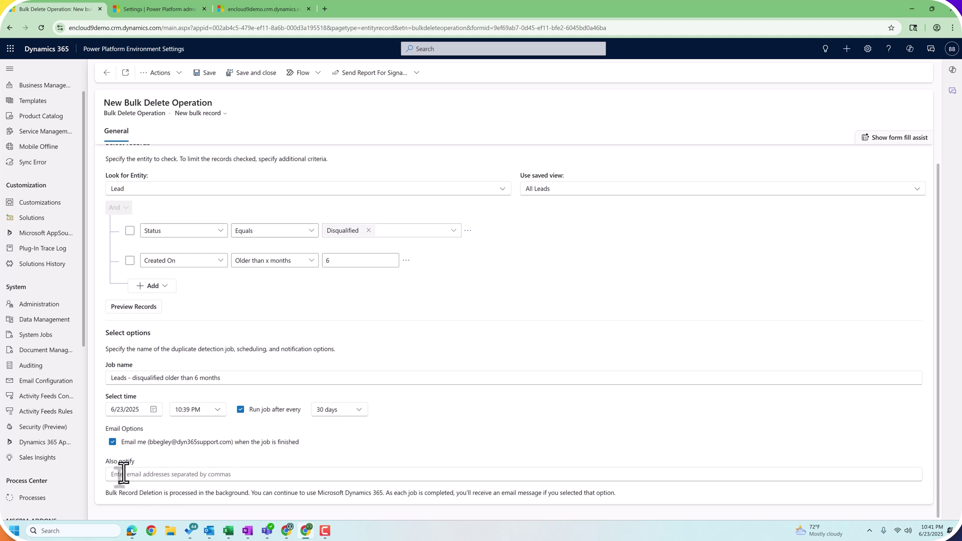
Save the job and sort the jobs list by Status Reason A to Z.
click(207, 74)
click(453, 120)
click(453, 130)
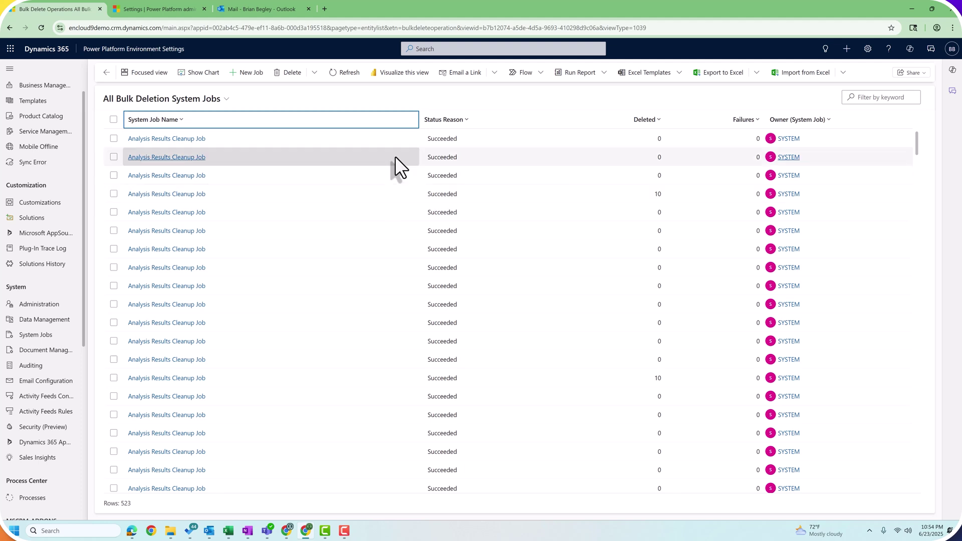
Filter jobs by 'lead', open the completed job, then check the completion email.
click(868, 98)
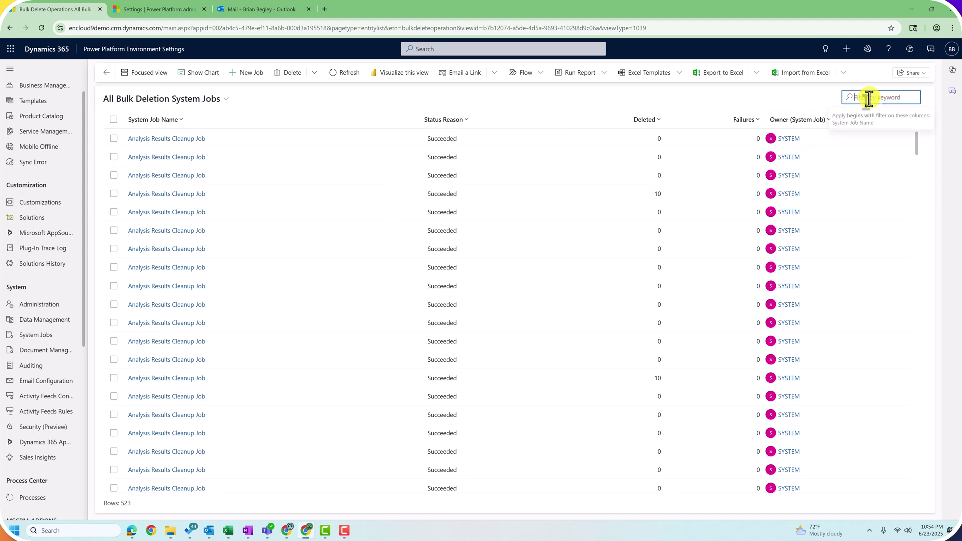
text(lead)
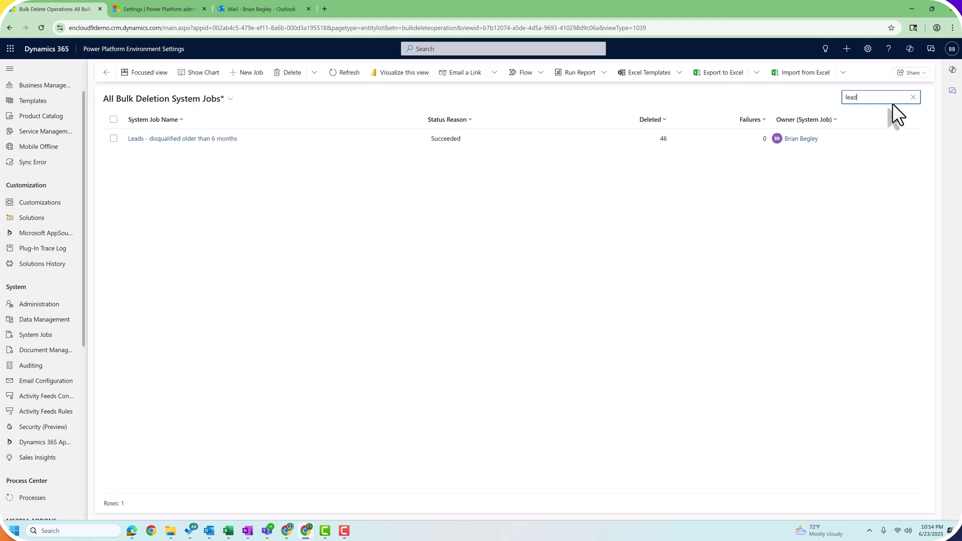
click(158, 146)
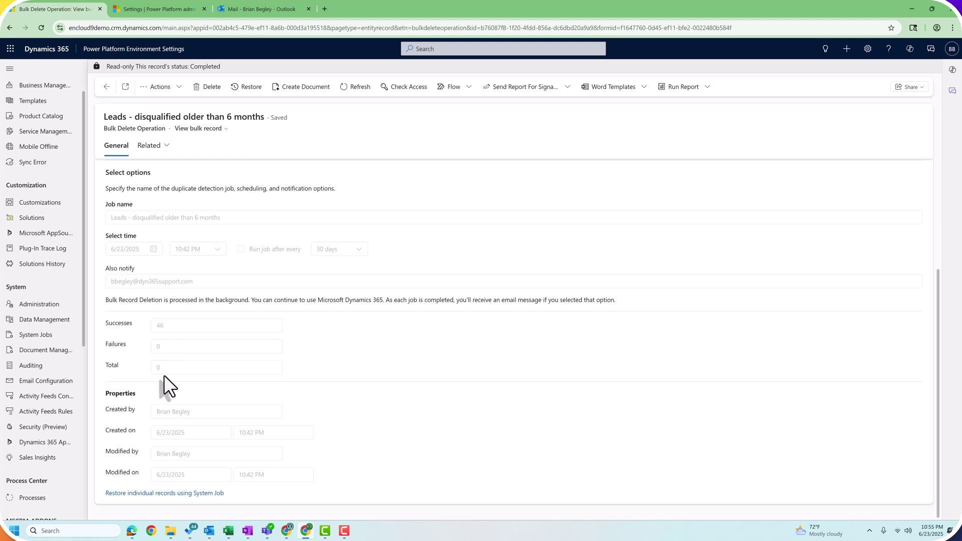
click(247, 9)
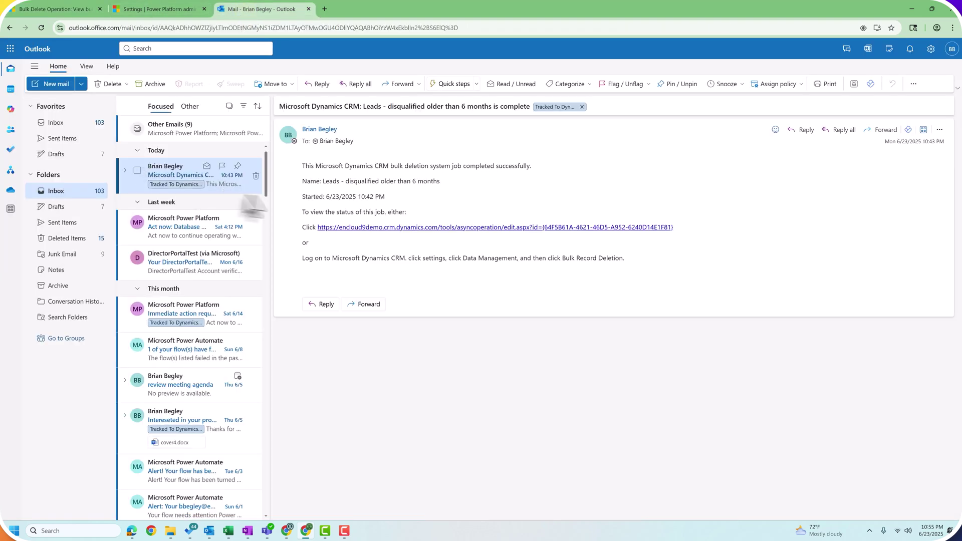